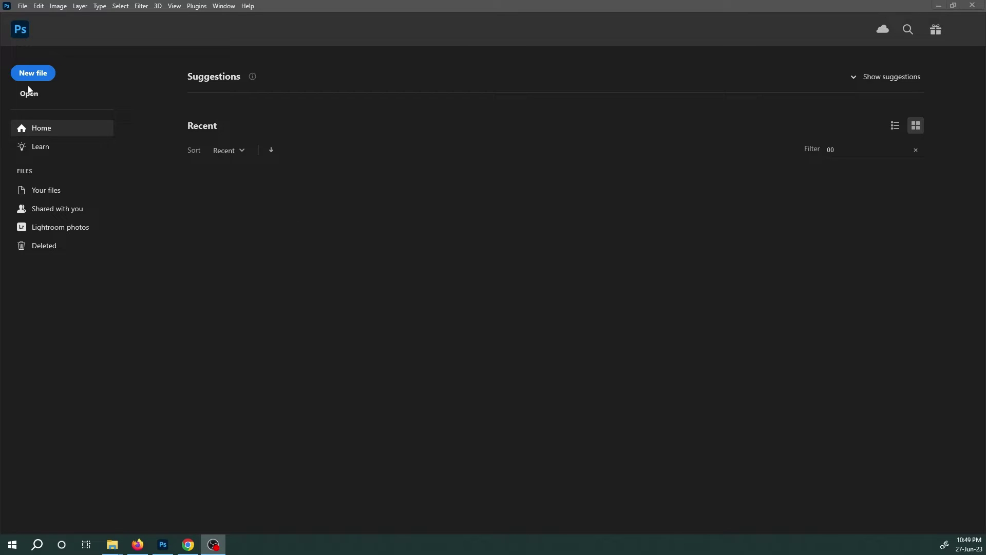
# Create a blank white 1200 x 1200 px document from the Custom preset
pyautogui.click(28, 72)
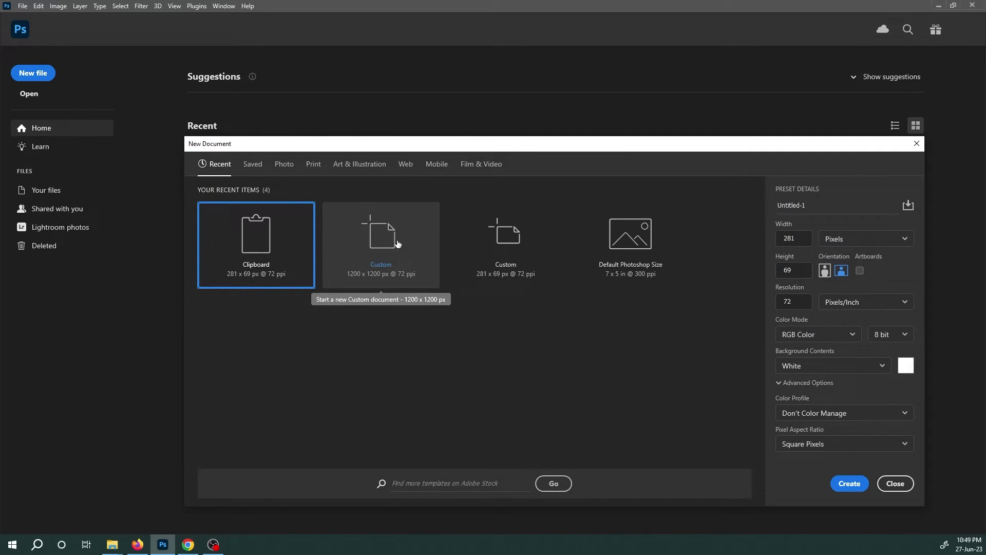
pyautogui.click(397, 244)
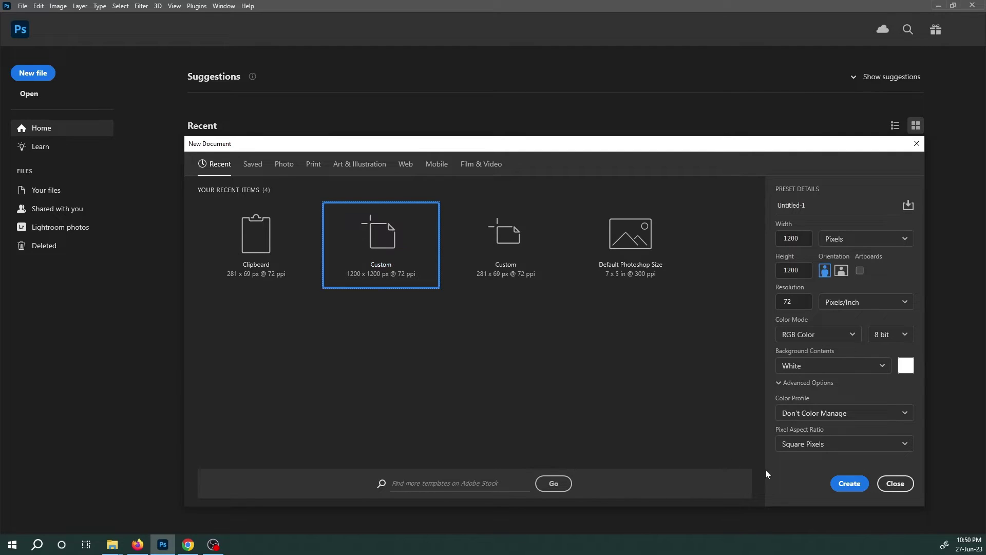
pyautogui.click(850, 483)
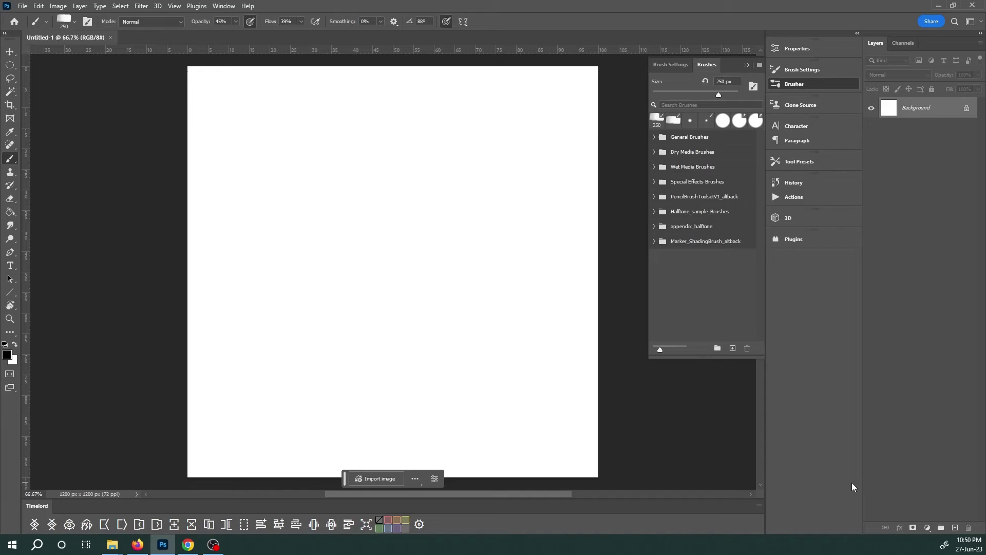
# Delete the Marker_ShadingBrush_altback group and its brushes from the Brushes panel
pyautogui.click(826, 87)
pyautogui.rightClick(725, 245)
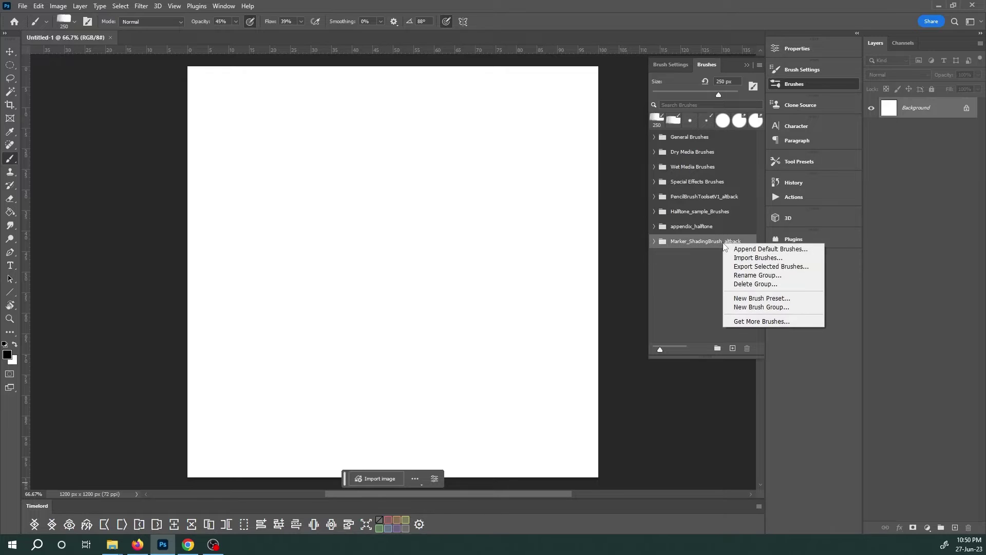
pyautogui.click(747, 285)
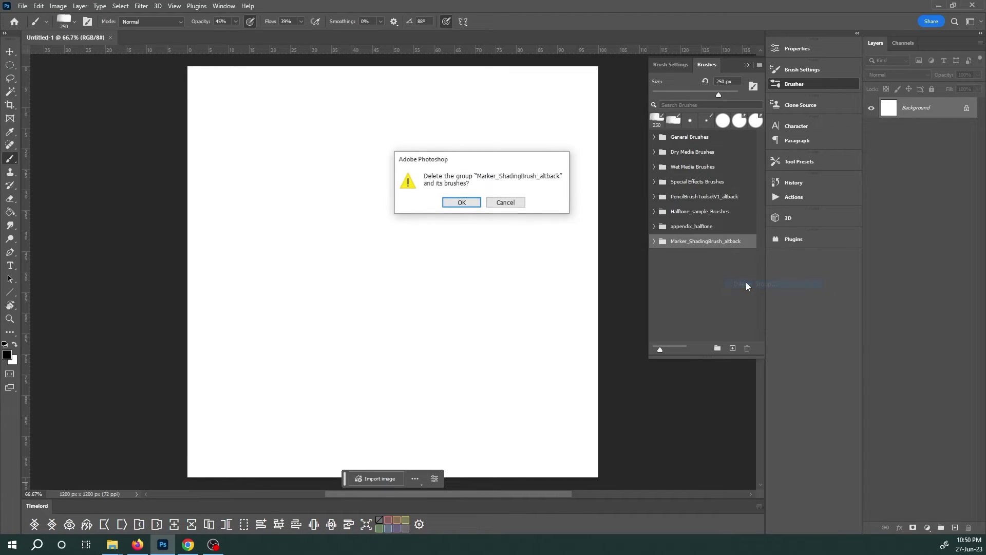
pyautogui.click(462, 203)
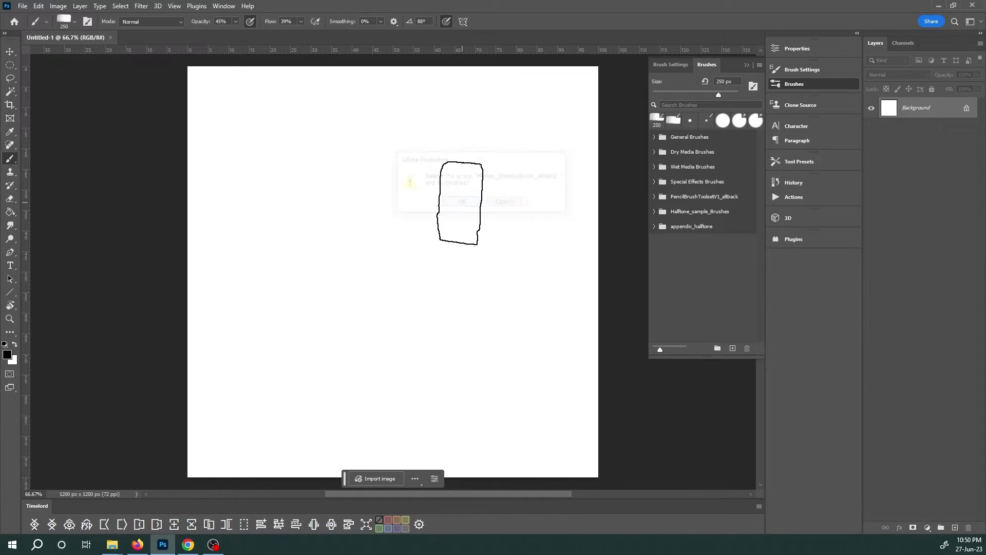
pyautogui.click(795, 85)
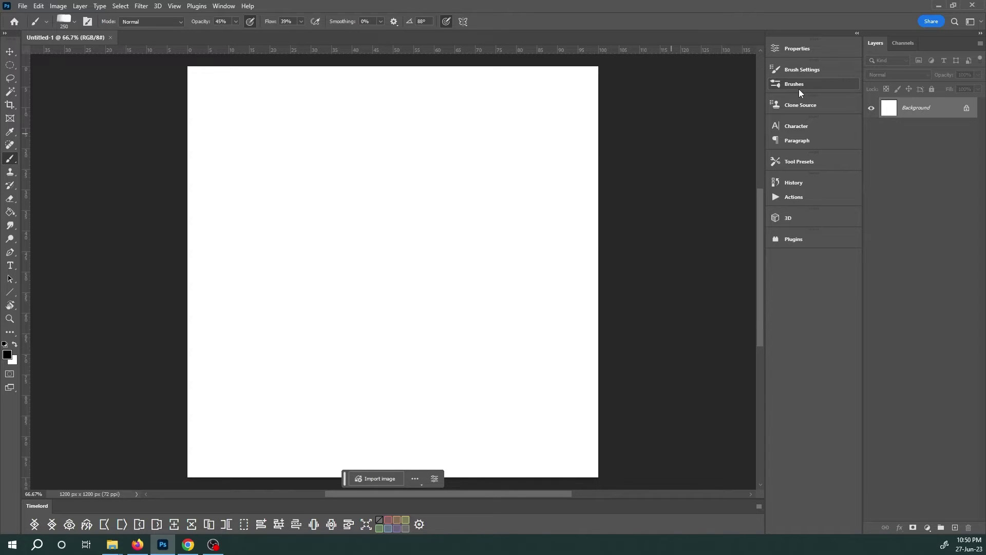
# Start Load Tool Presets from the Tool Presets panel menu, showing the Downloads brush folder
pyautogui.click(784, 164)
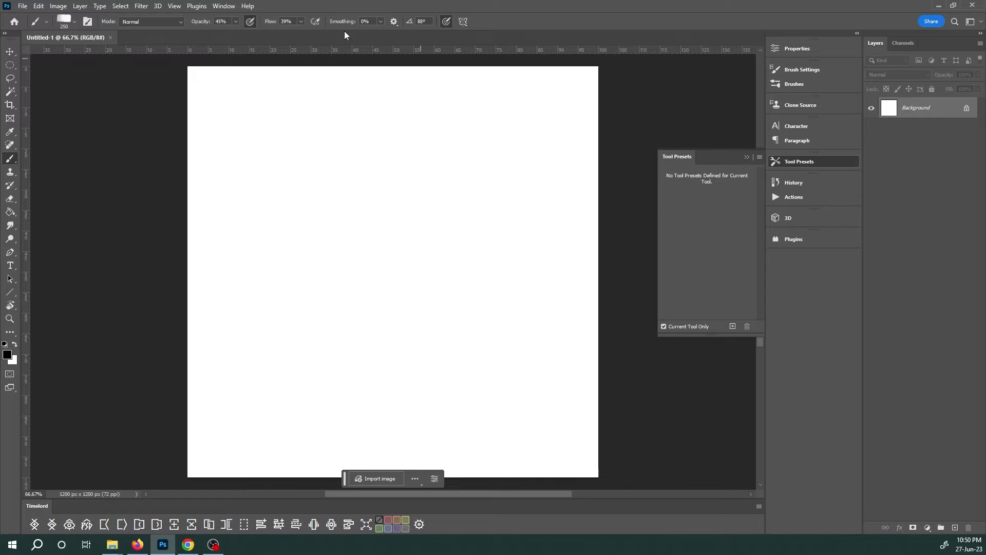
pyautogui.click(231, 9)
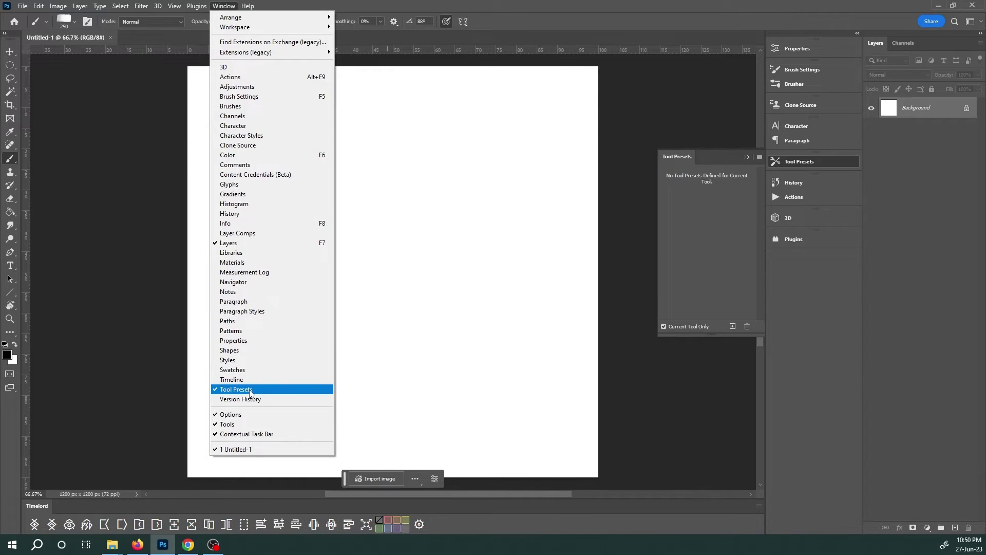
pyautogui.click(815, 164)
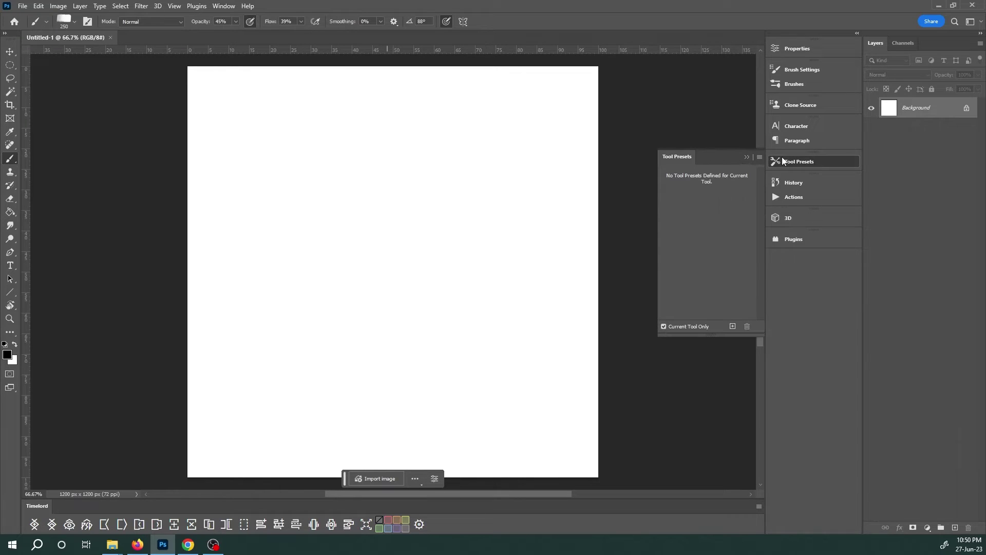
pyautogui.click(759, 157)
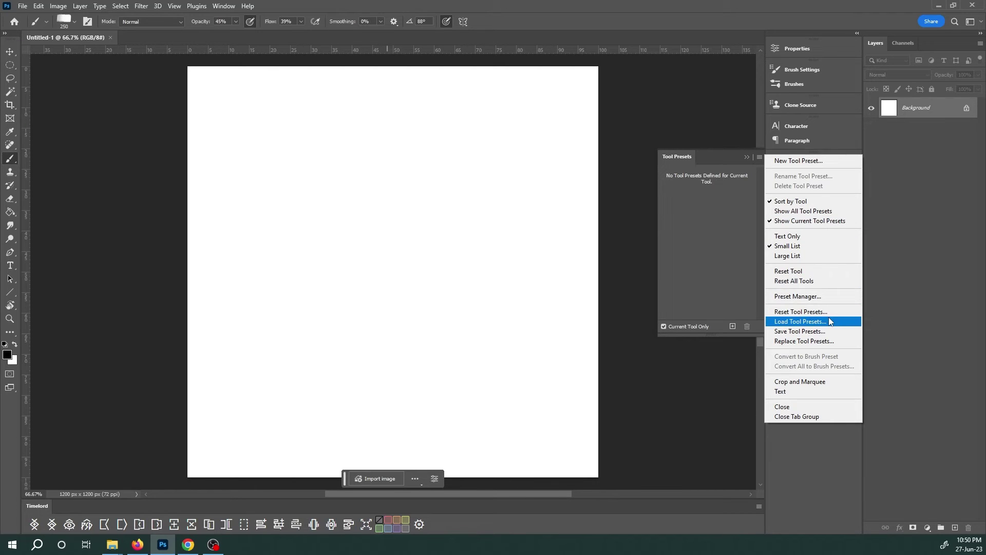
pyautogui.click(792, 324)
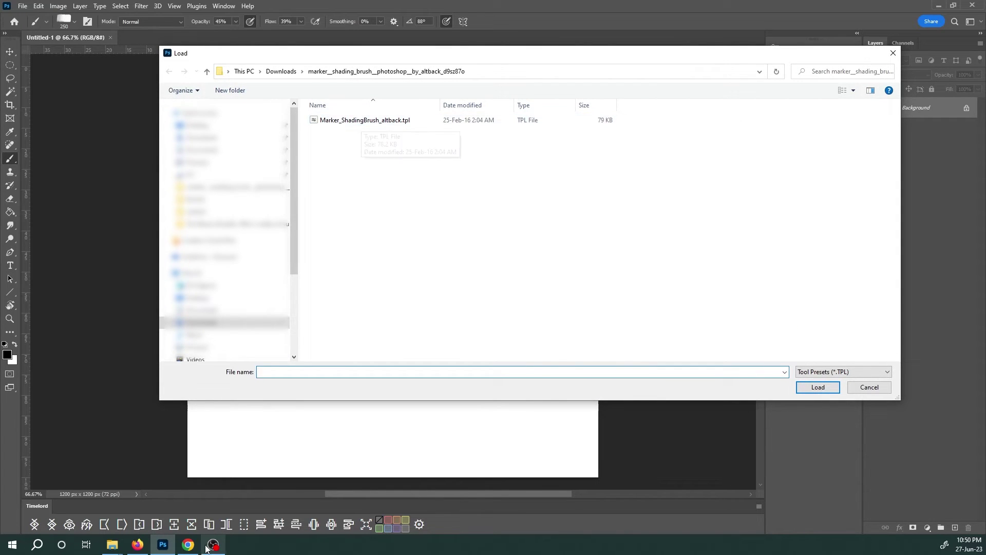
# Bring up the Gumroad Marker/Shading Brush (Photoshop) product page in Chrome
pyautogui.click(191, 547)
pyautogui.scroll(2, 319, 341)
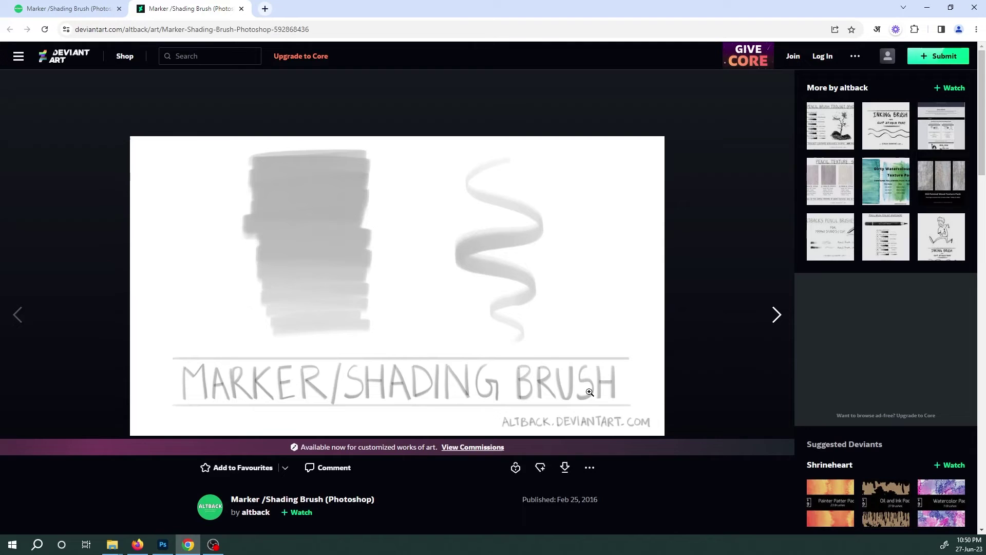
pyautogui.click(74, 15)
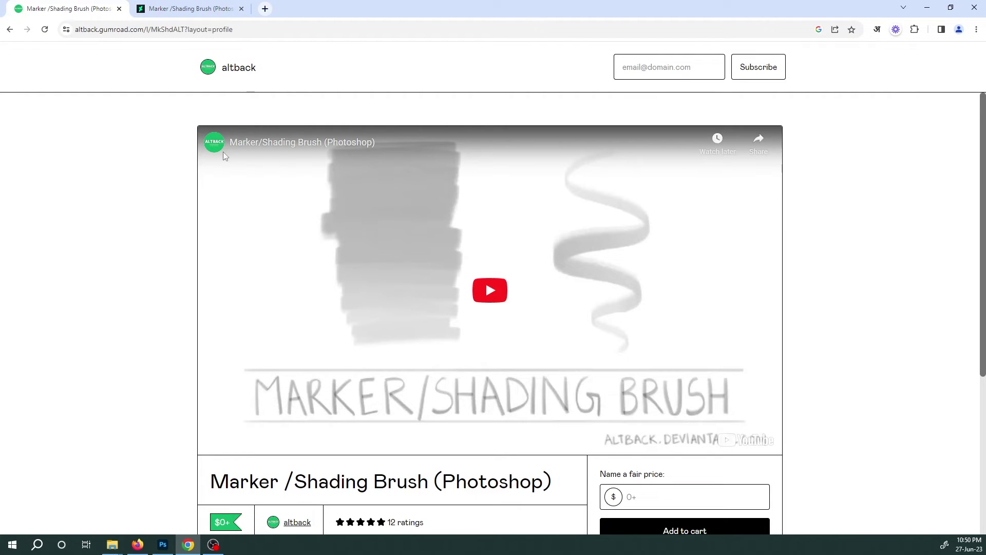
pyautogui.scroll(-2, 606, 265)
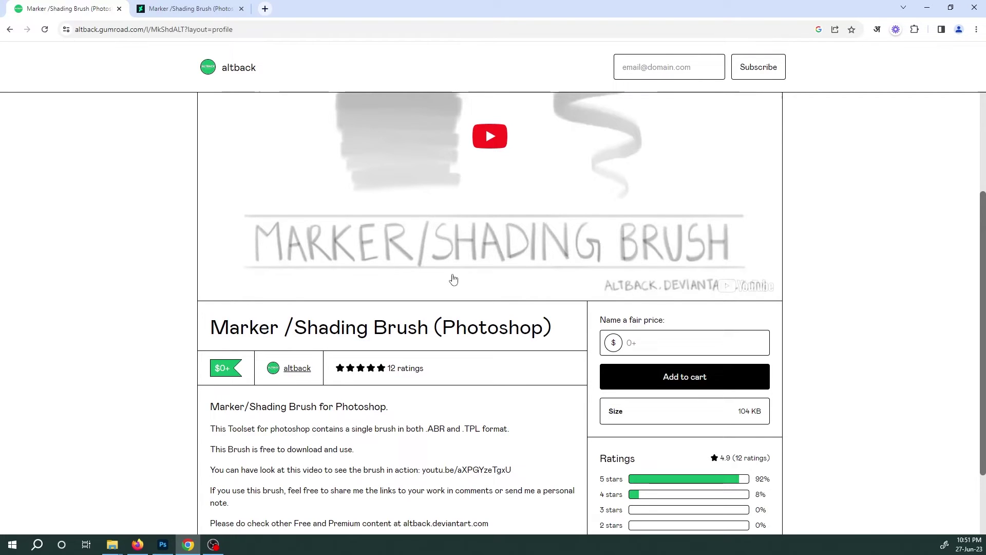
pyautogui.scroll(2, 263, 152)
pyautogui.scroll(1, 263, 153)
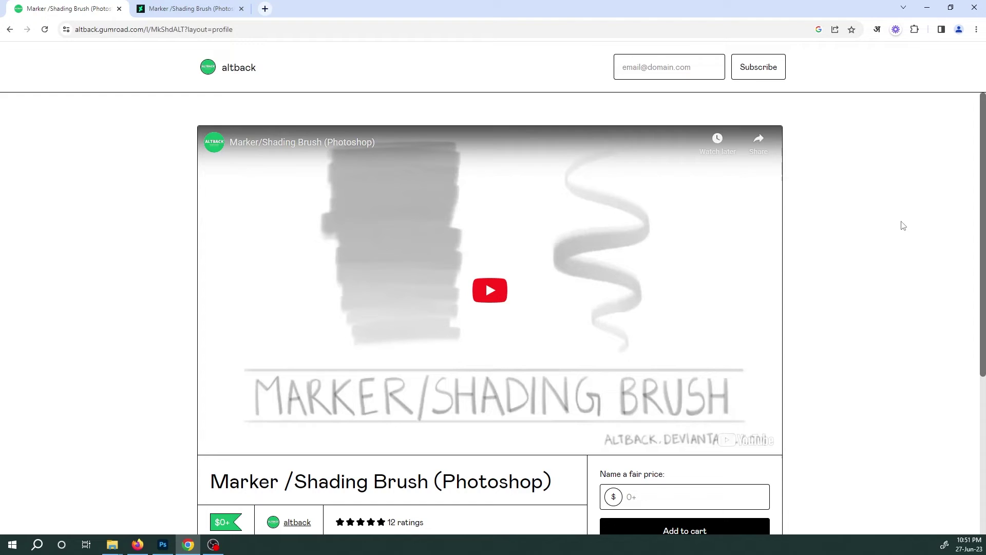
# Load Marker_ShadingBrush_altback.tpl as tool presets into the Tool Presets panel
pyautogui.click(163, 544)
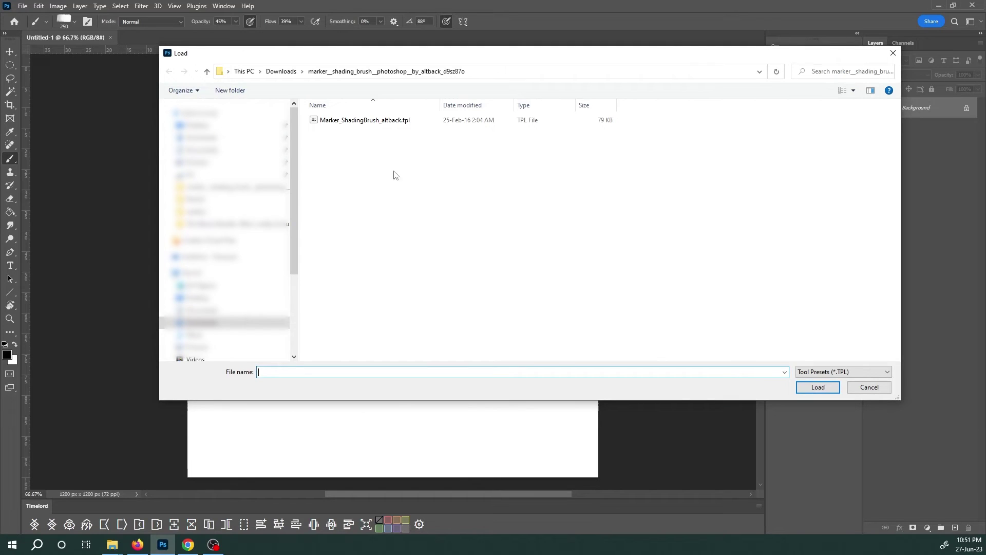
pyautogui.click(405, 121)
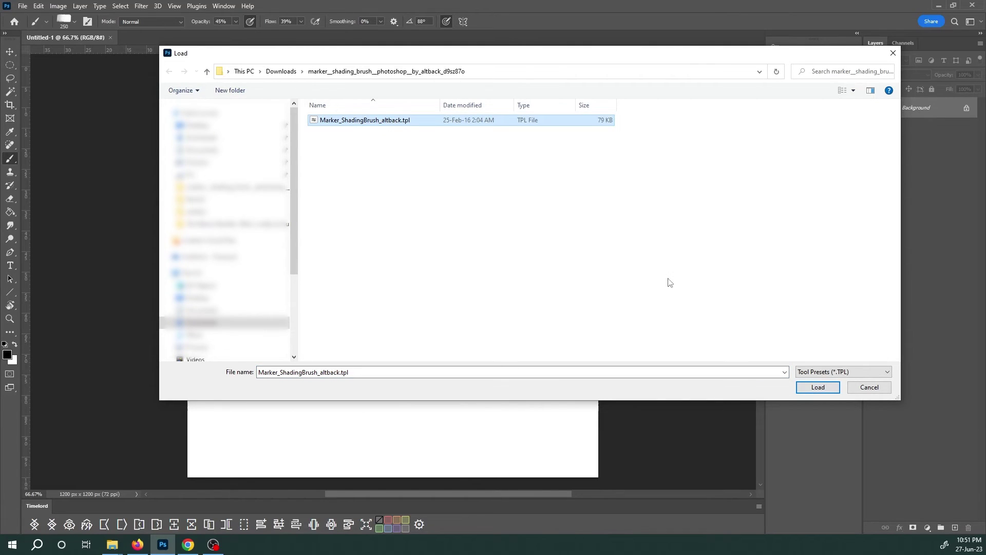
pyautogui.click(818, 387)
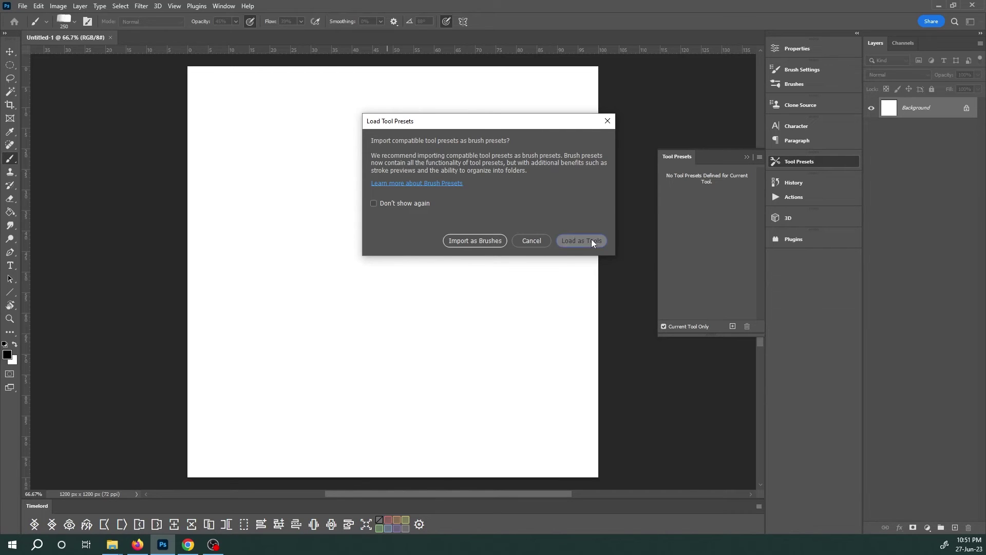
pyautogui.click(591, 240)
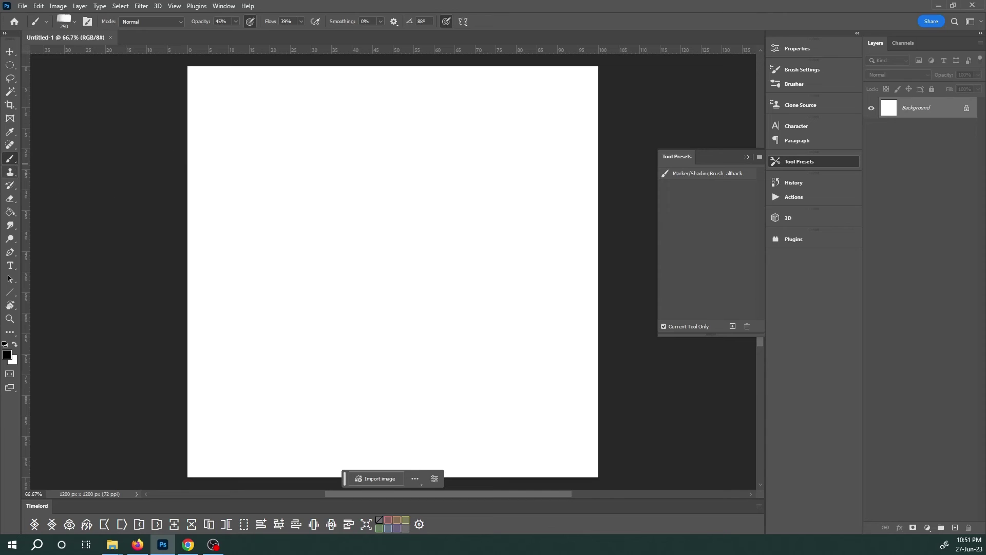
# Paint a curved grey stroke down the canvas with the Marker/ShadingBrush_altback preset
pyautogui.click(10, 171)
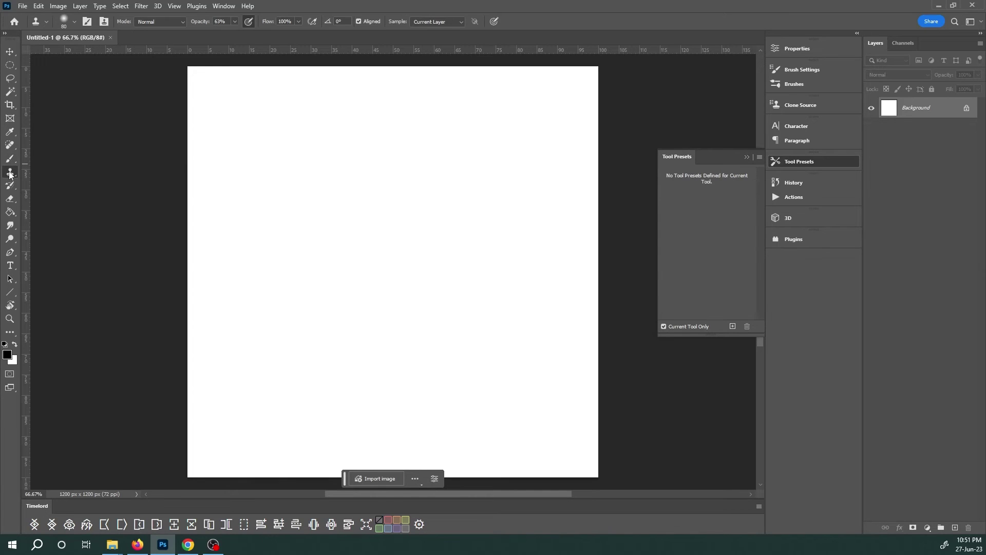
pyautogui.click(11, 199)
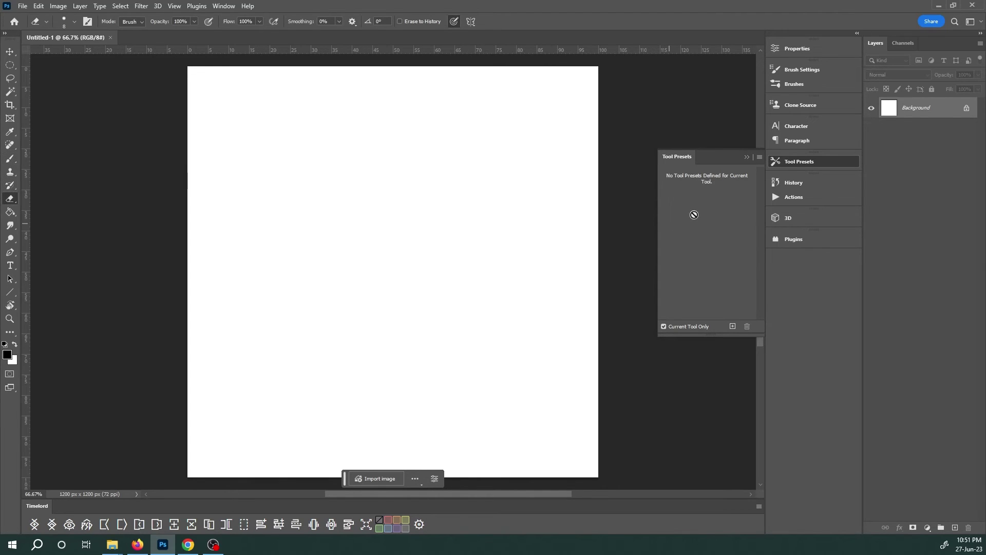
pyautogui.click(11, 160)
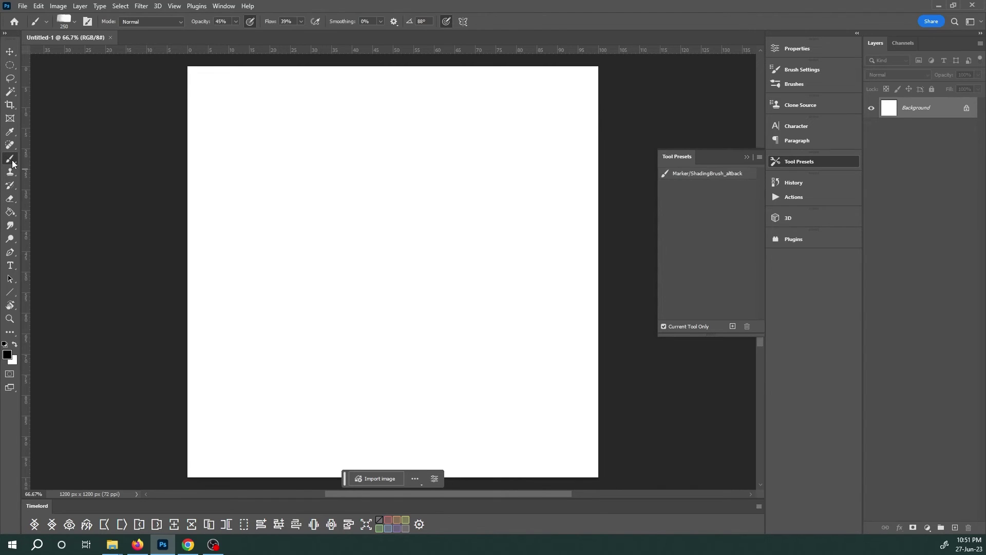
pyautogui.click(698, 175)
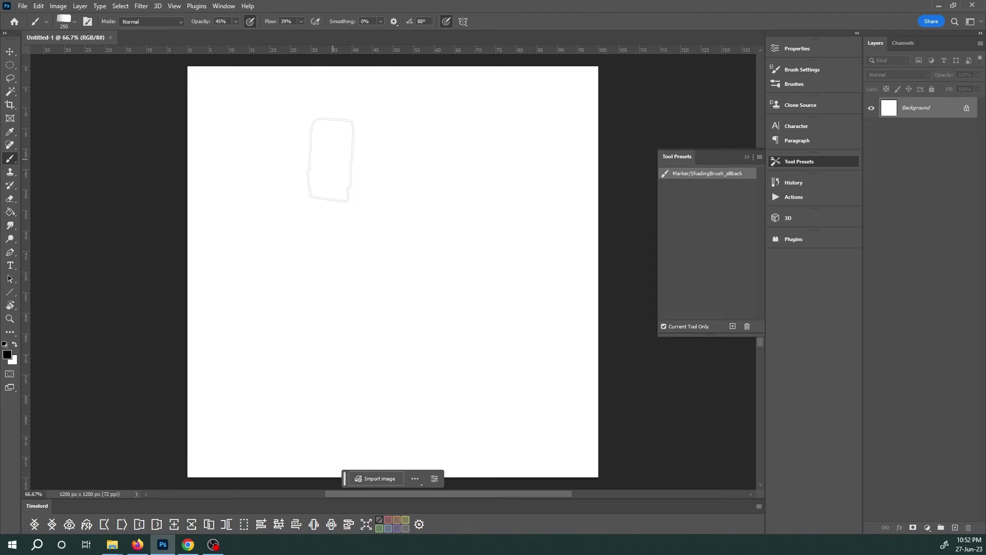
pyautogui.moveTo(348, 177)
pyautogui.mouseDown()
pyautogui.moveTo(370, 288)
pyautogui.moveTo(446, 332)
pyautogui.mouseUp()
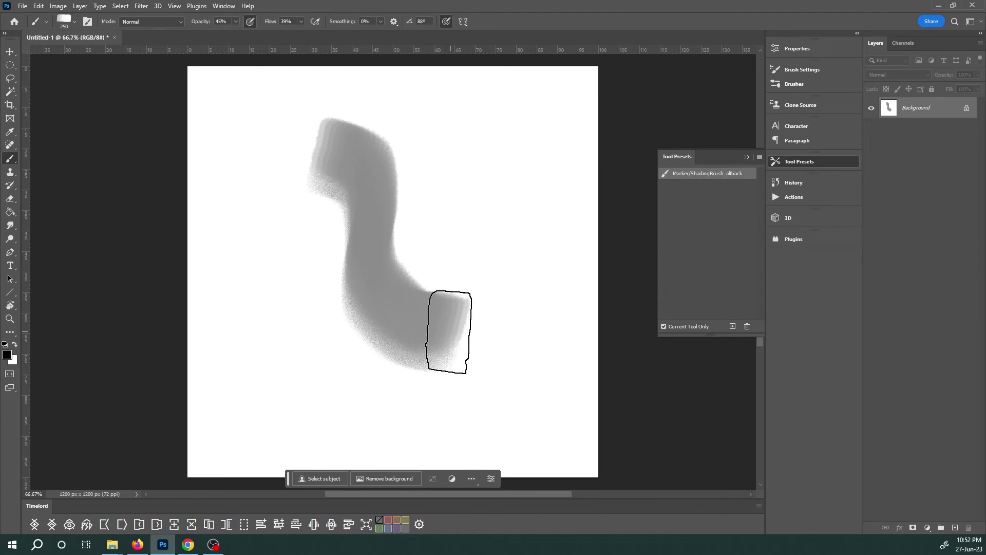
# Delete the marker tool preset and reload Marker_ShadingBrush_altback.tpl through Load Tool Presets
pyautogui.rightClick(723, 178)
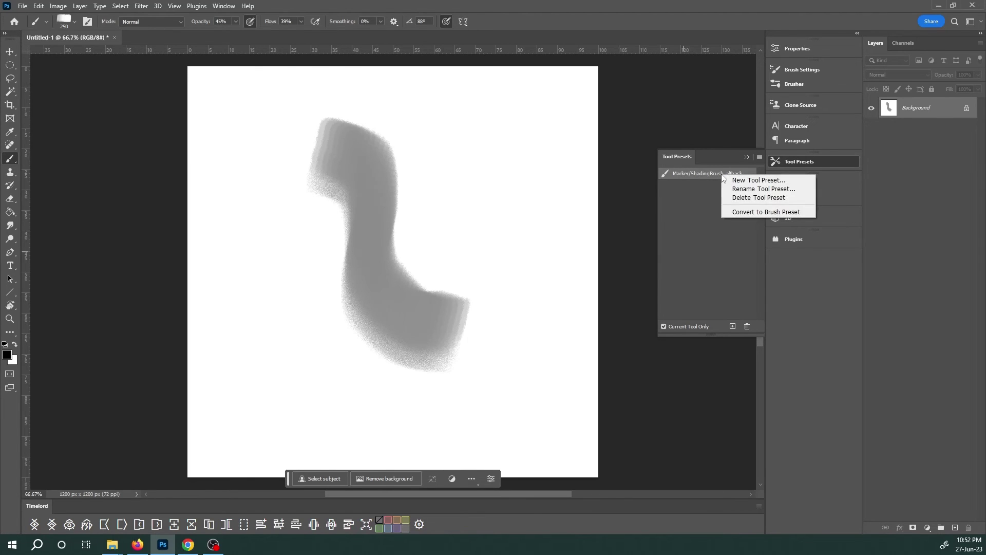
pyautogui.click(751, 197)
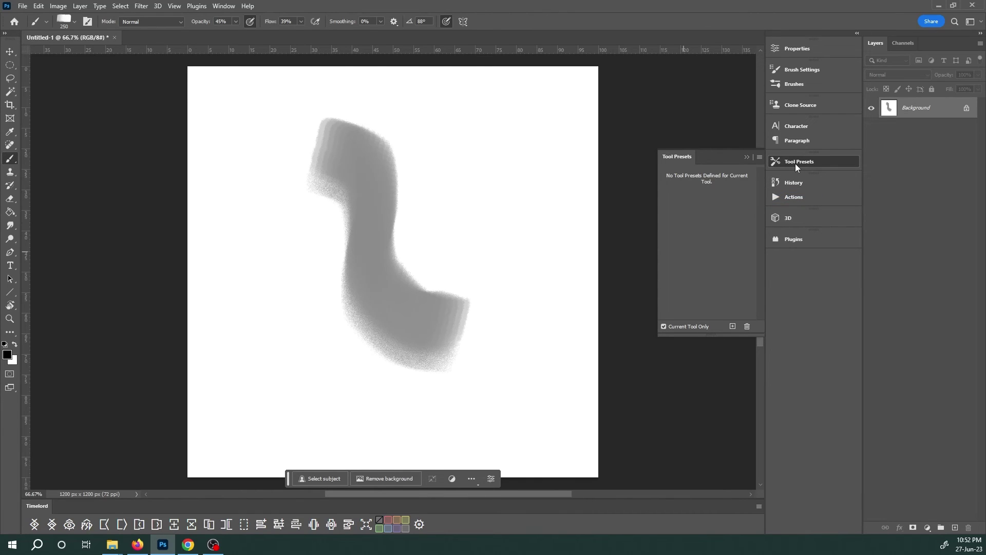
pyautogui.click(760, 158)
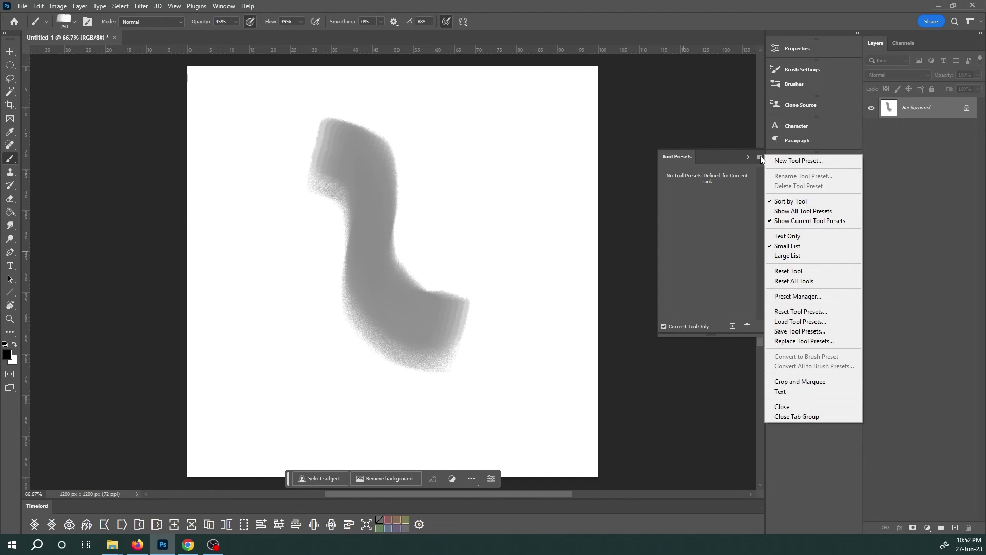
pyautogui.click(819, 324)
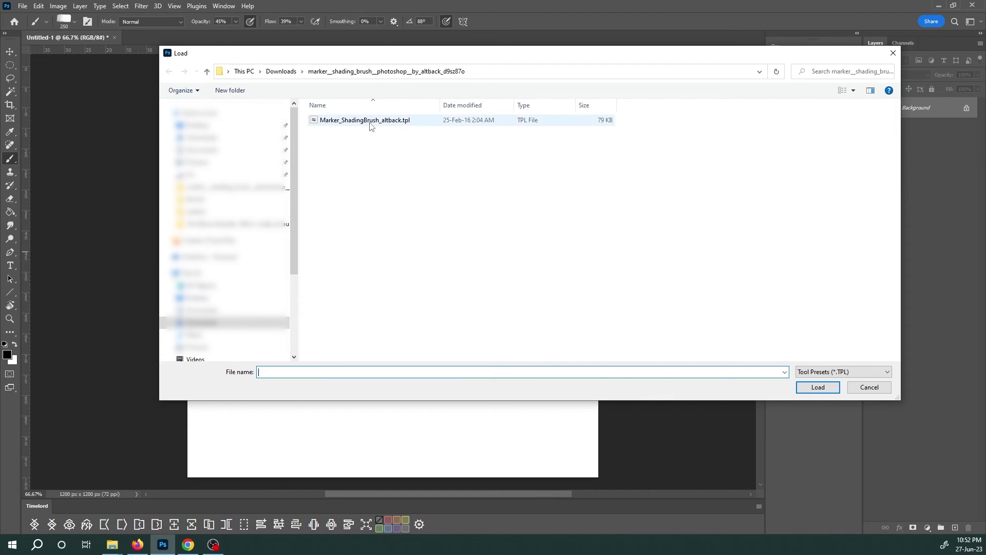
pyautogui.click(370, 123)
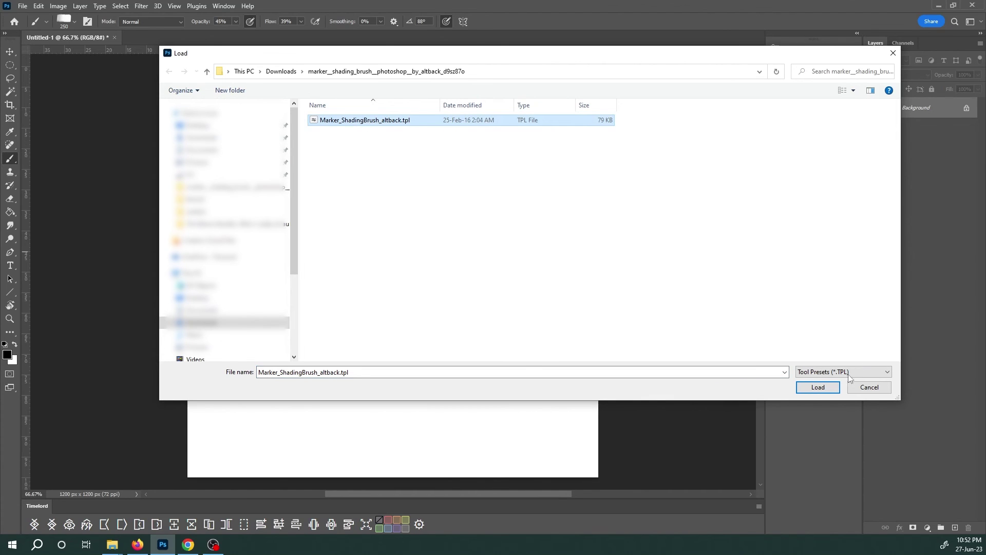
pyautogui.click(818, 388)
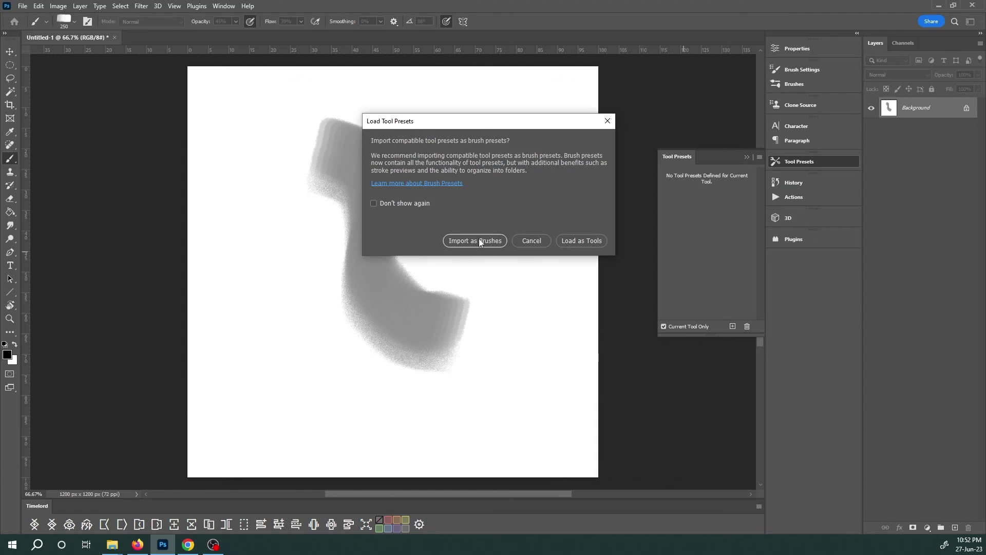
# Import the Marker_ShadingBrush_altback.tpl presets as brushes instead of tools
pyautogui.click(476, 241)
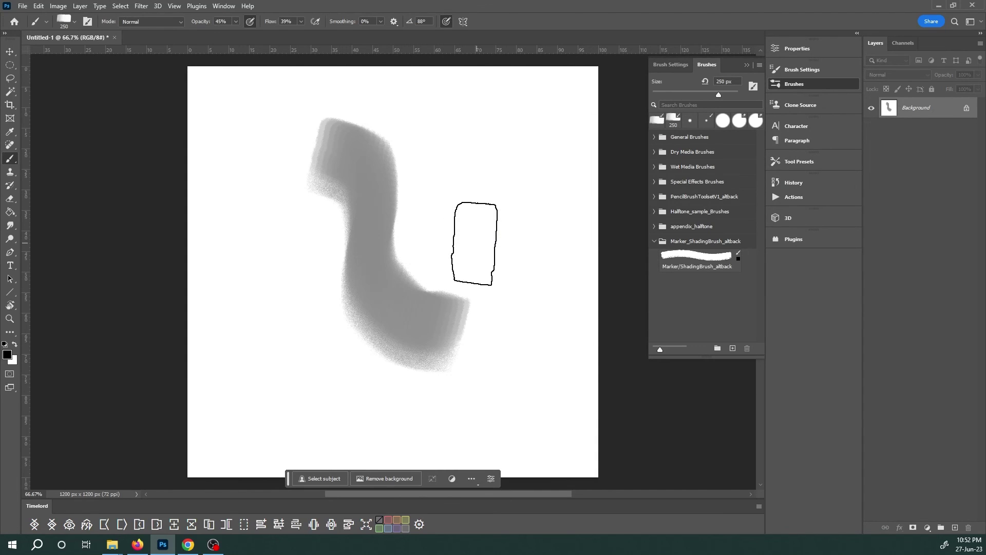
pyautogui.click(807, 86)
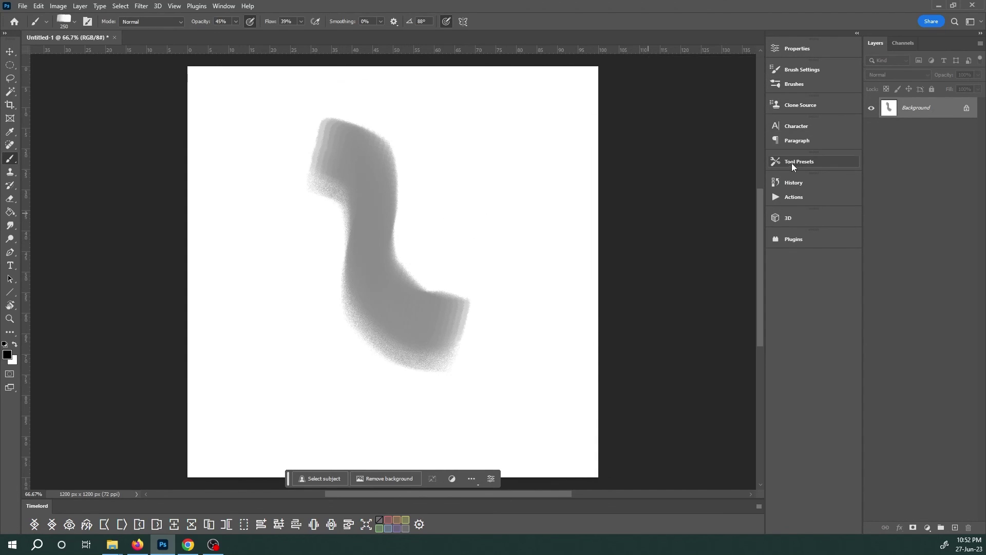
pyautogui.click(793, 163)
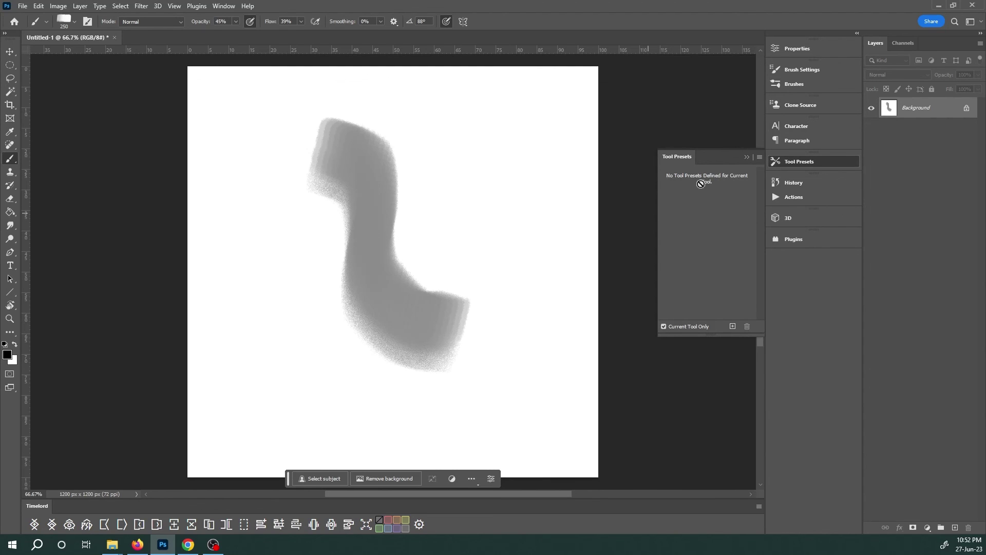
pyautogui.click(817, 163)
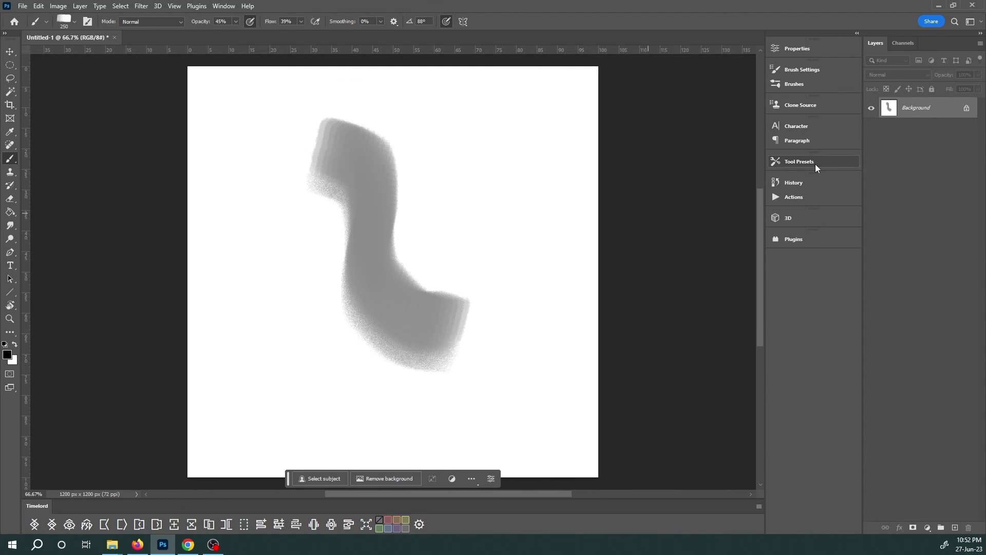
# Paint a second grey stroke beside the first with the imported Marker/ShadingBrush_altback brush
pyautogui.click(796, 85)
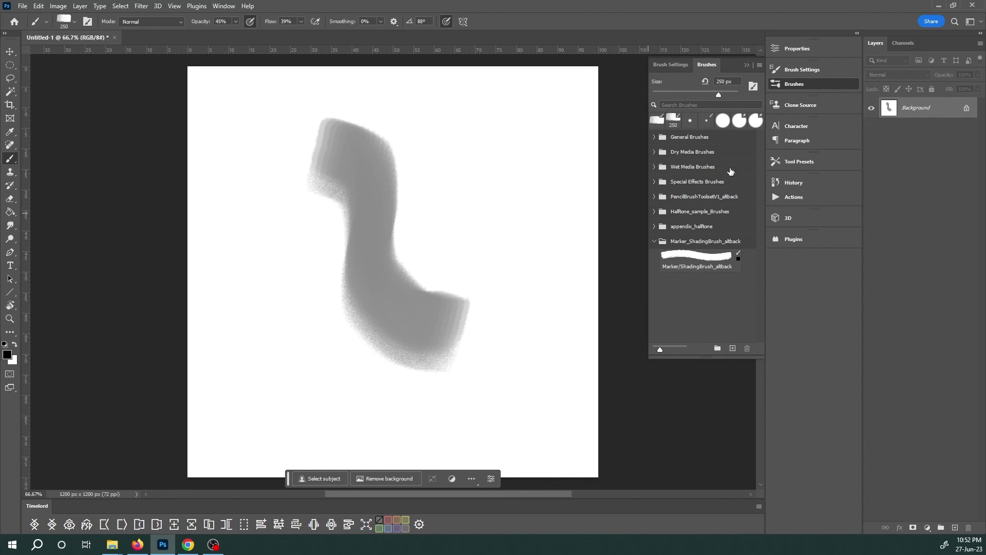
pyautogui.click(707, 256)
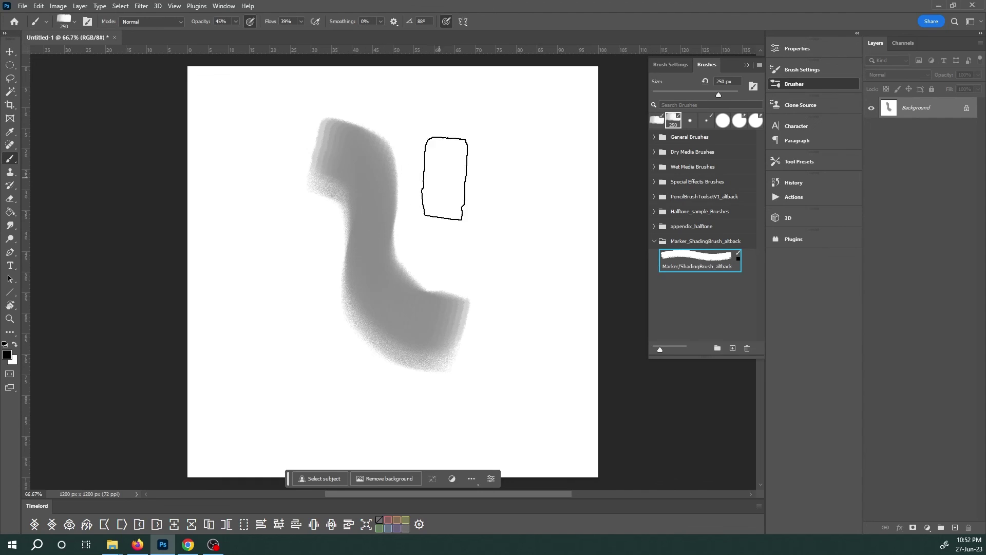
pyautogui.moveTo(423, 129); pyautogui.dragTo(508, 304)
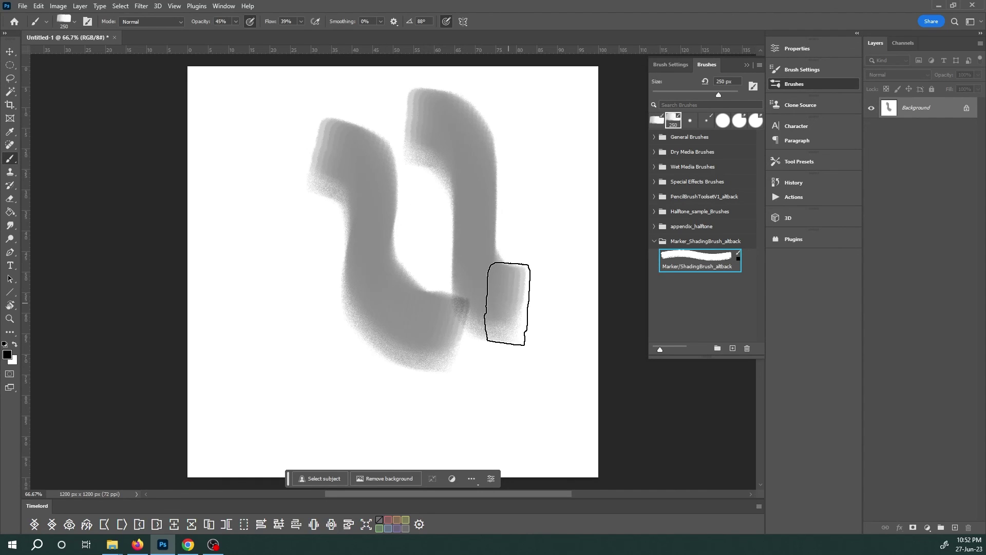